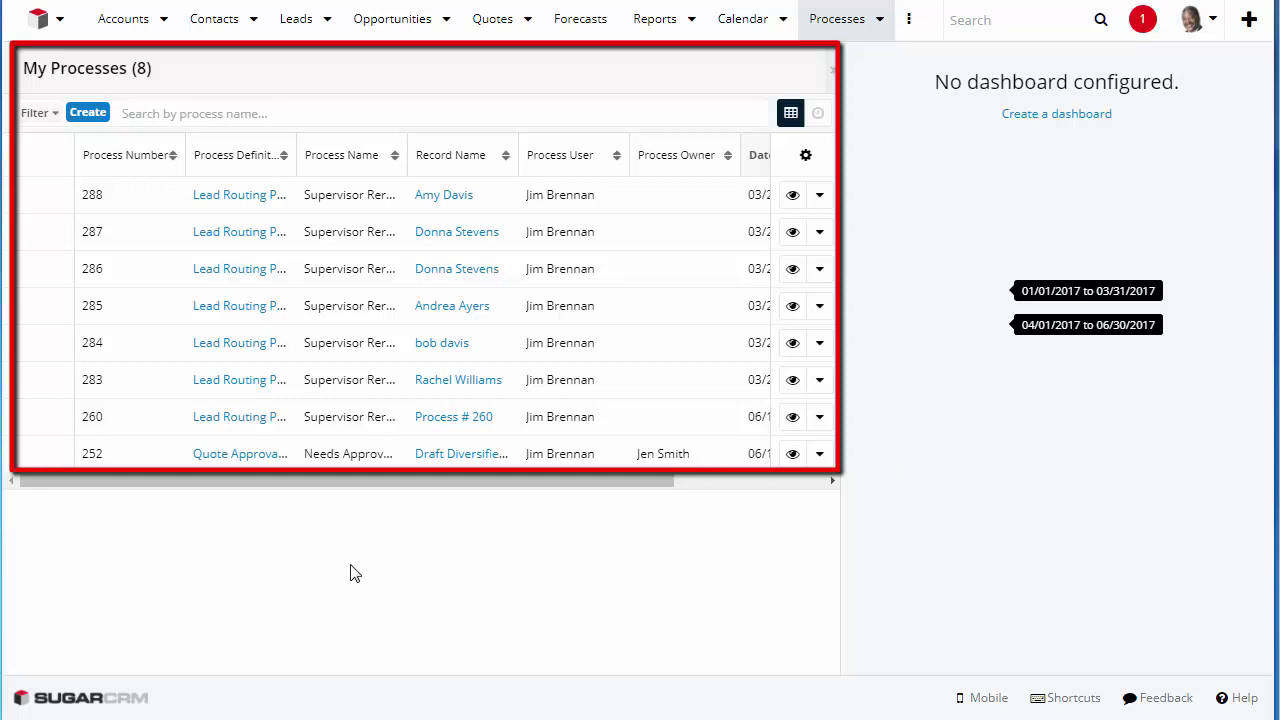
click(38, 18)
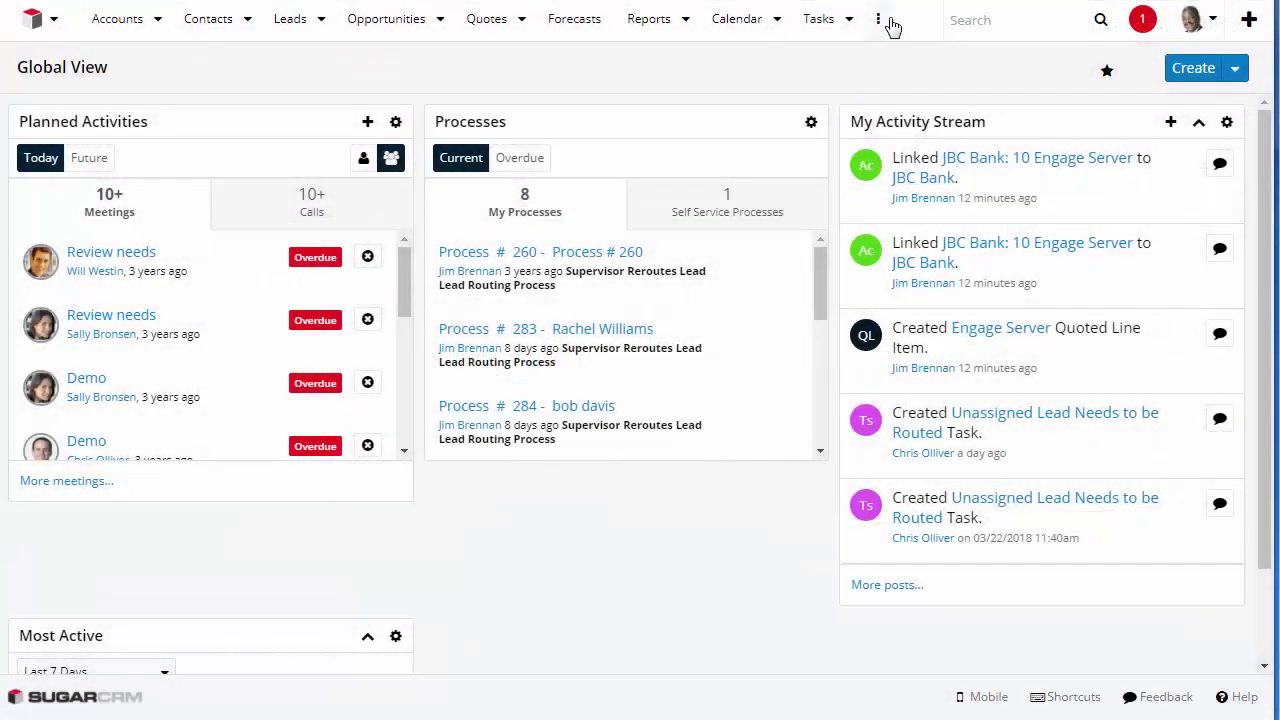
- From the Processes list, open process 289 (JBC Bank: 10 Engage Server quote) and approve it
click(889, 23)
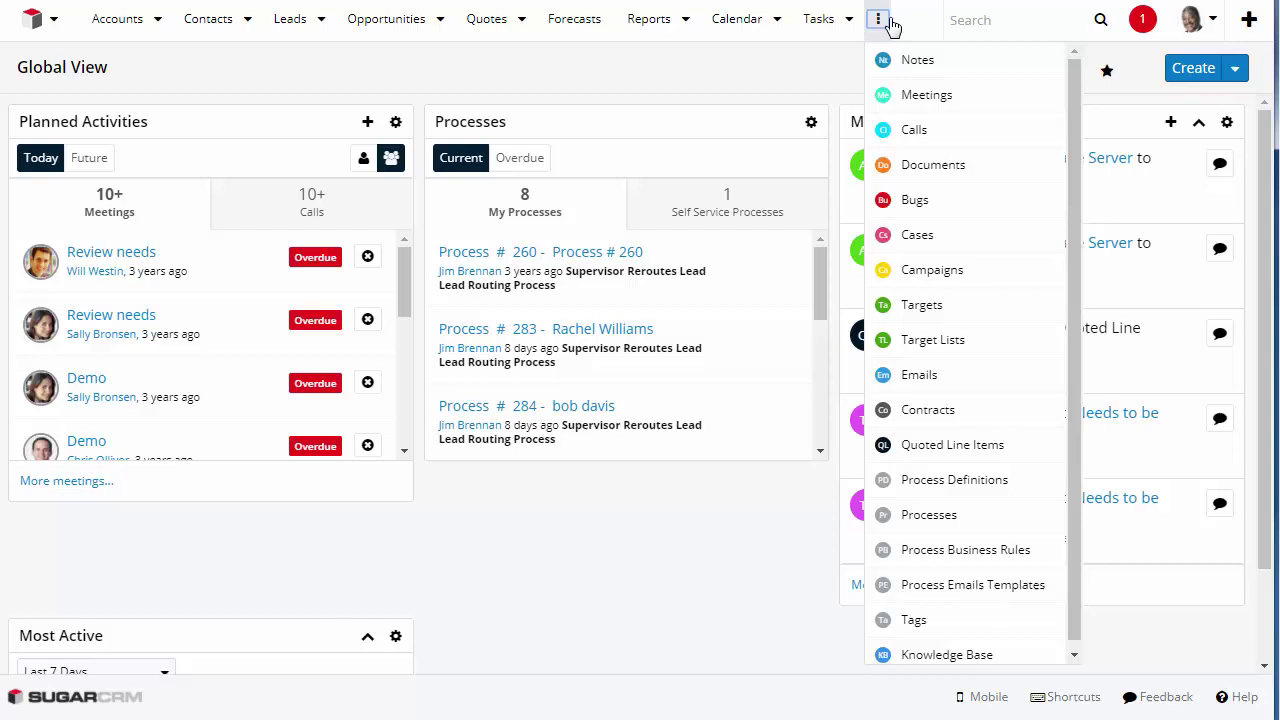
click(905, 515)
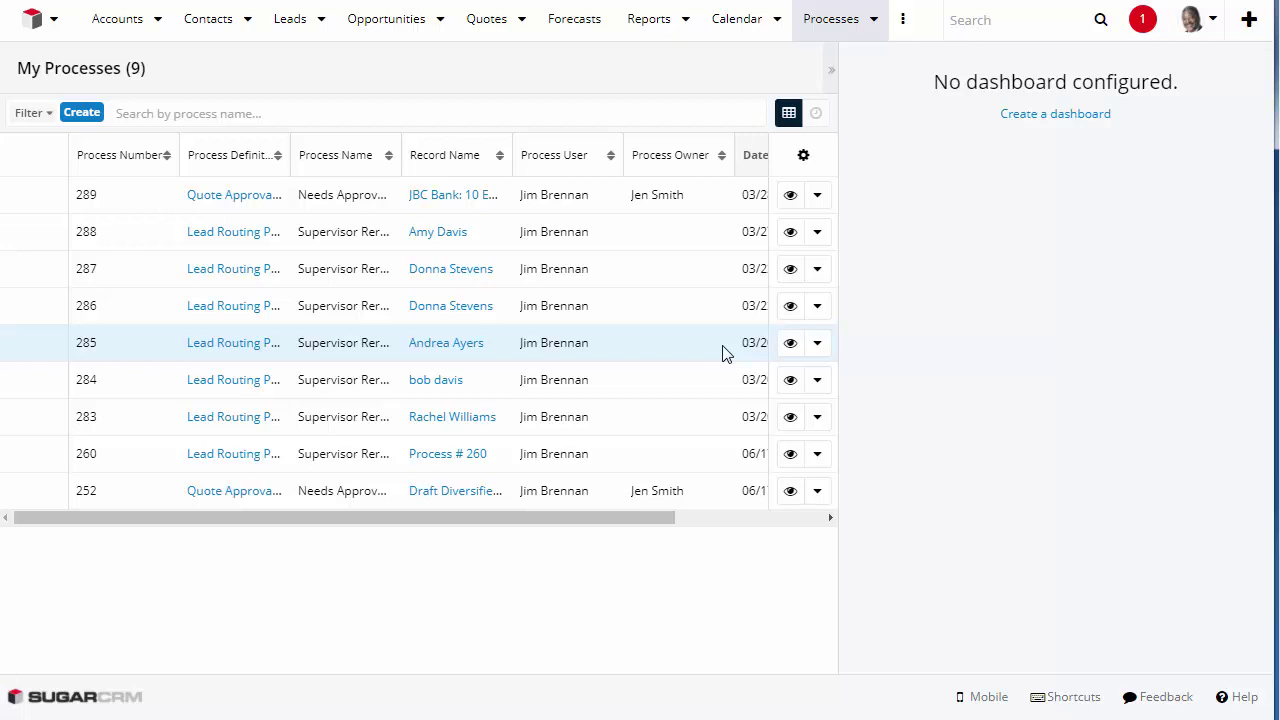
click(818, 195)
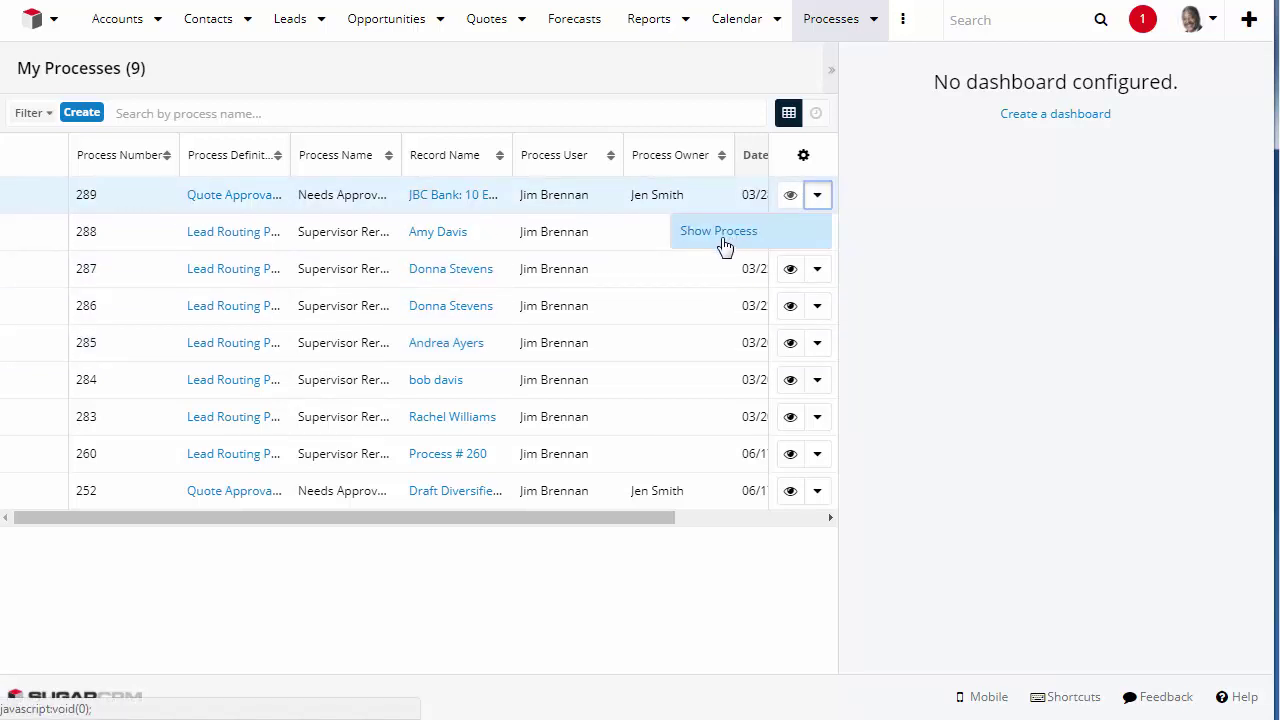
click(722, 246)
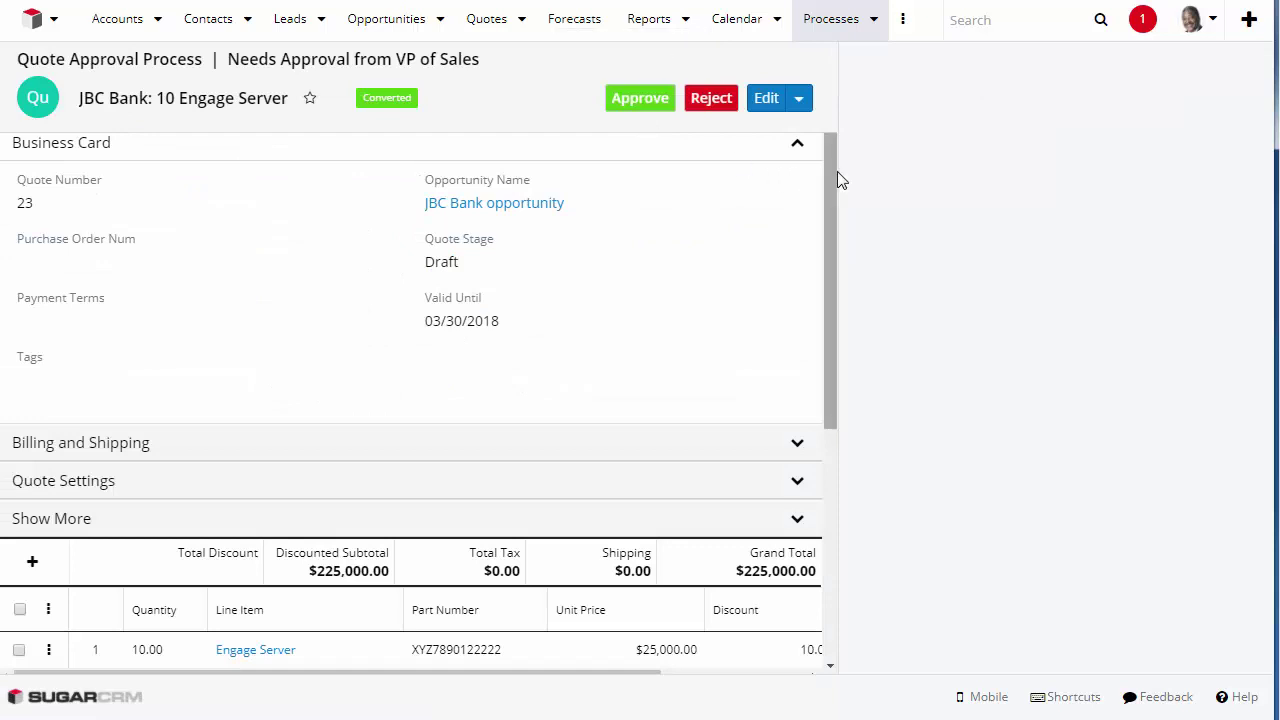
drag(833, 177, 846, 381)
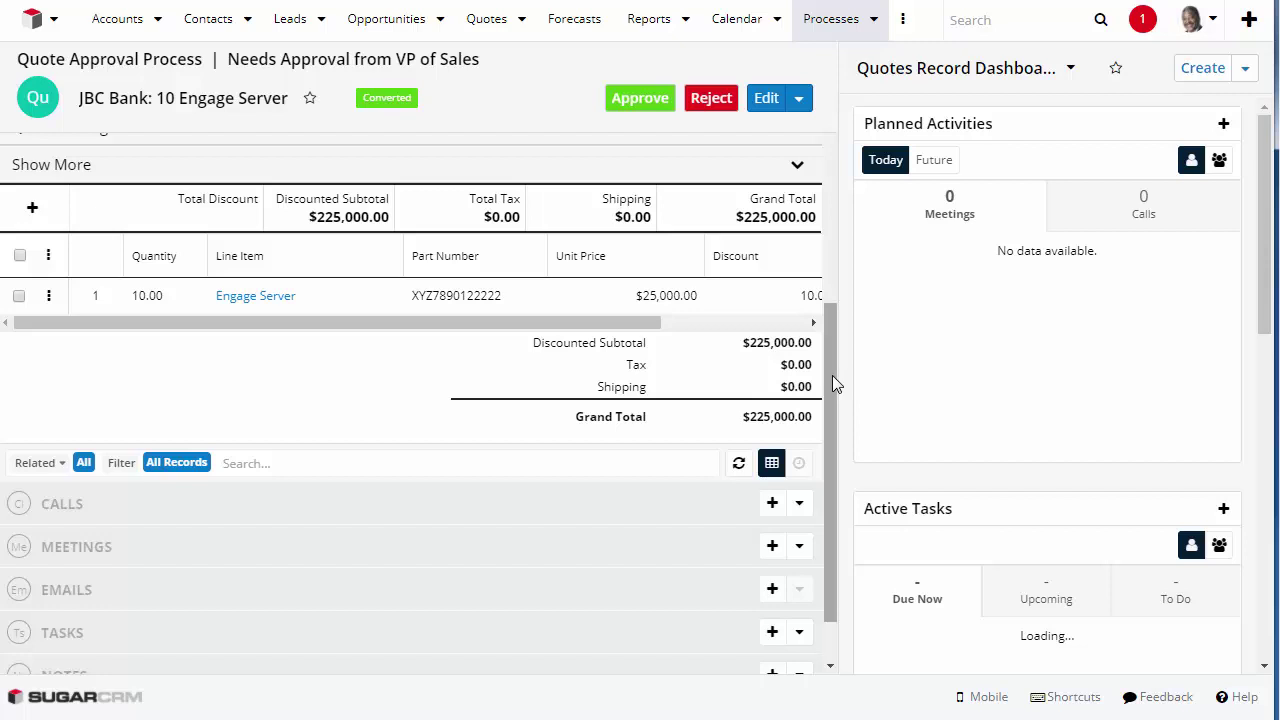
drag(832, 375, 794, 100)
click(625, 104)
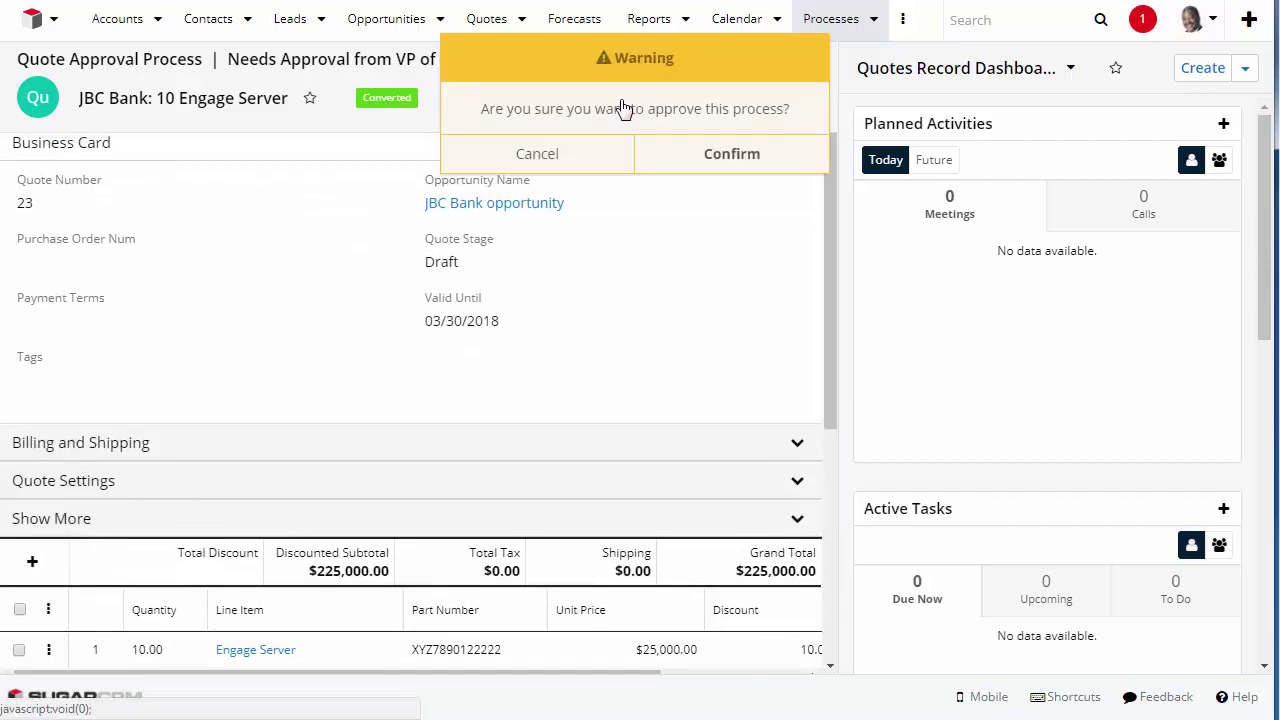
- Confirm the approval, then claim and reject the Draft Diversified Quote self-service process #252
click(712, 160)
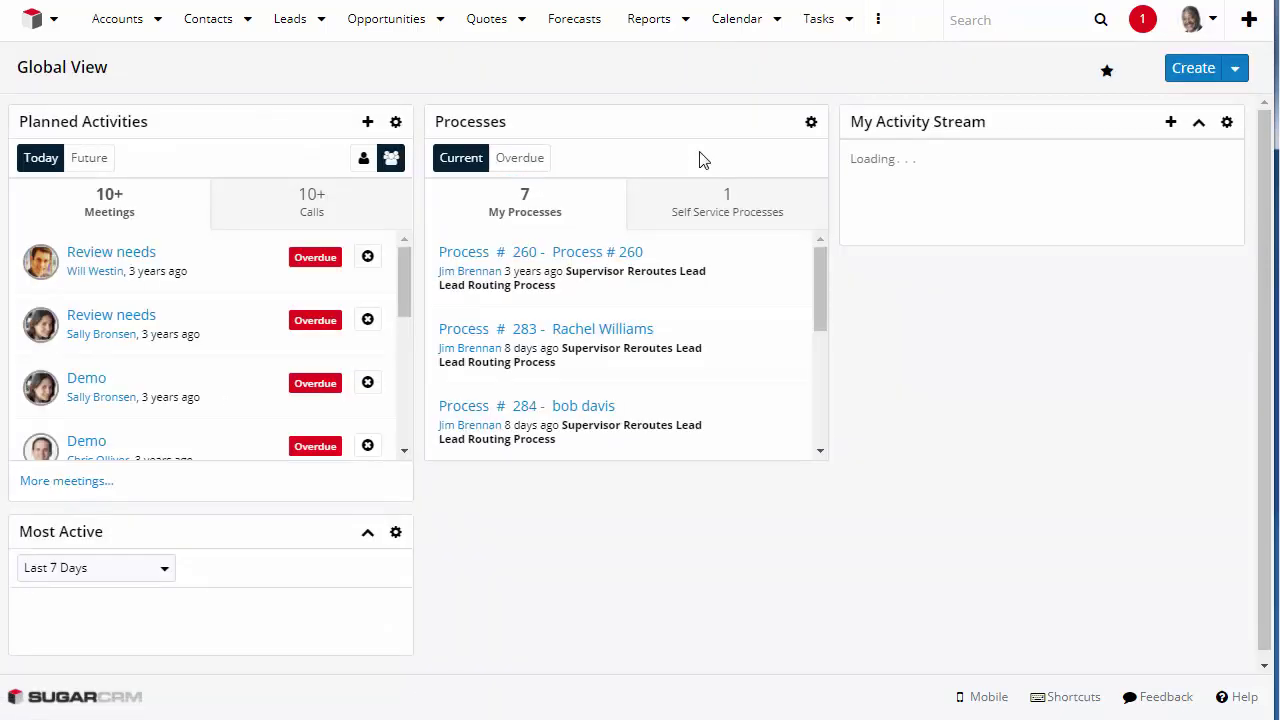
click(737, 222)
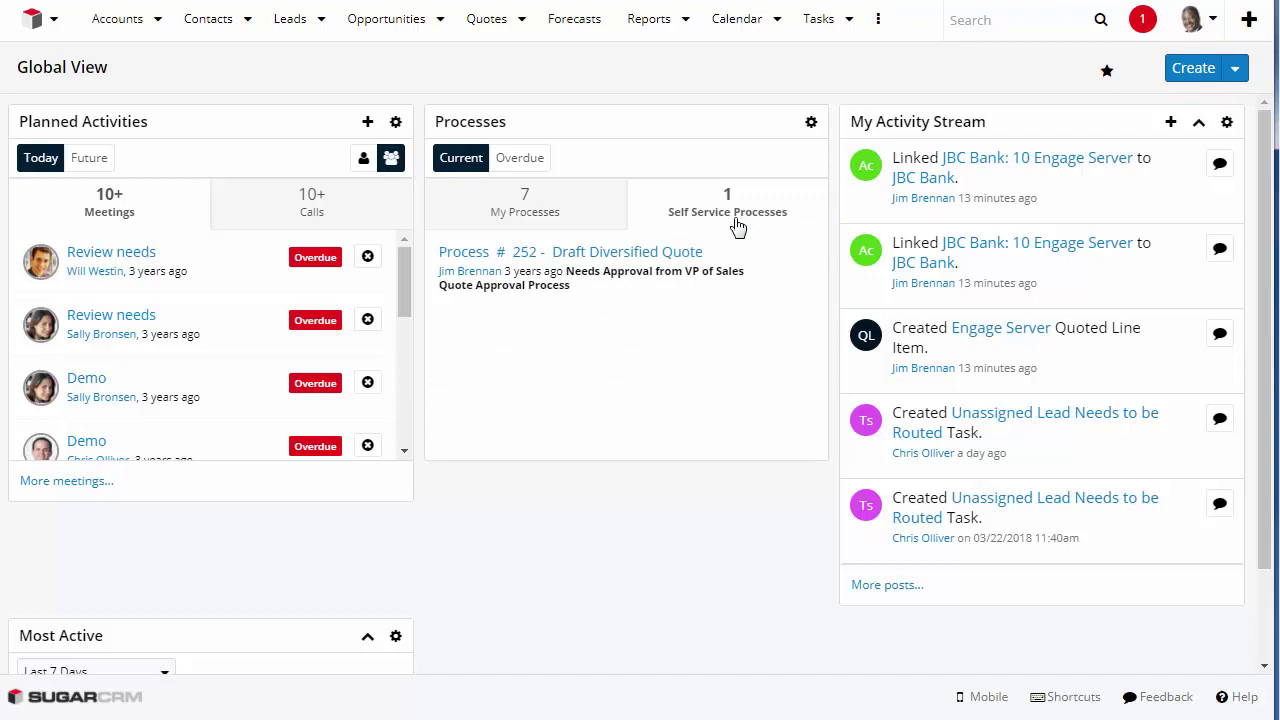
click(655, 255)
click(694, 106)
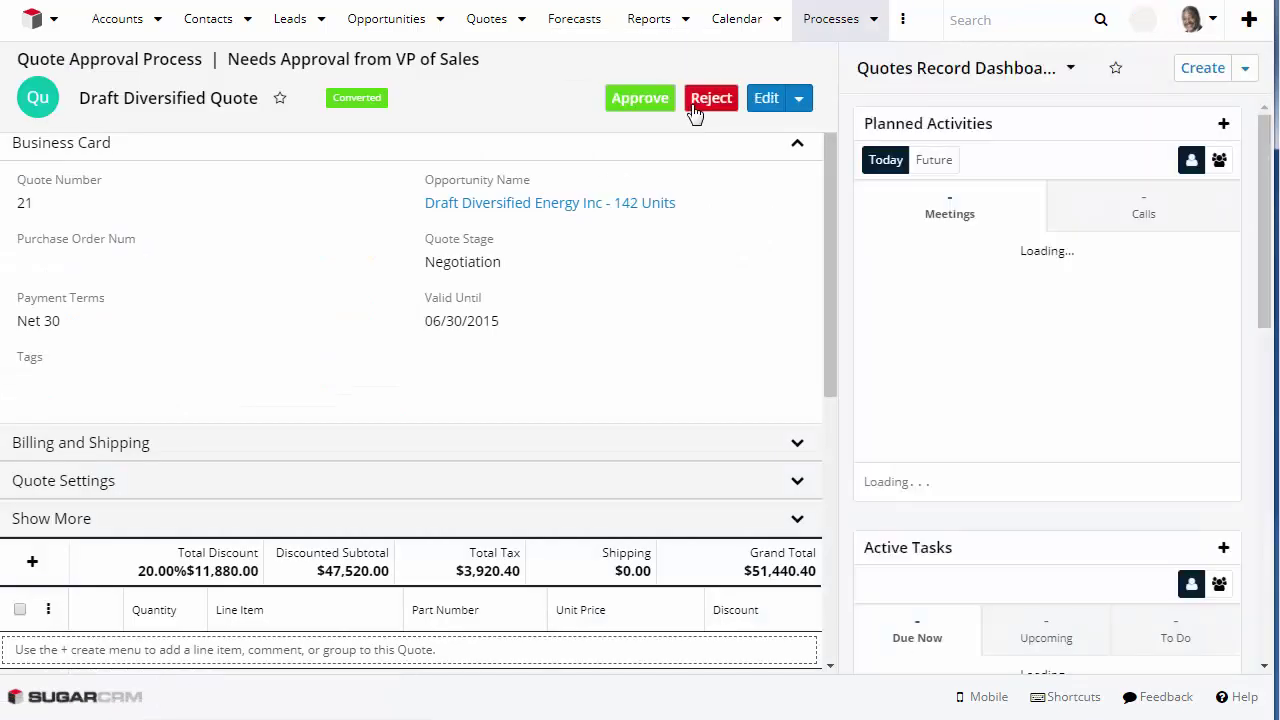
click(695, 104)
- Confirm the rejection and start a new dashboard named 'MY Processes'
click(717, 155)
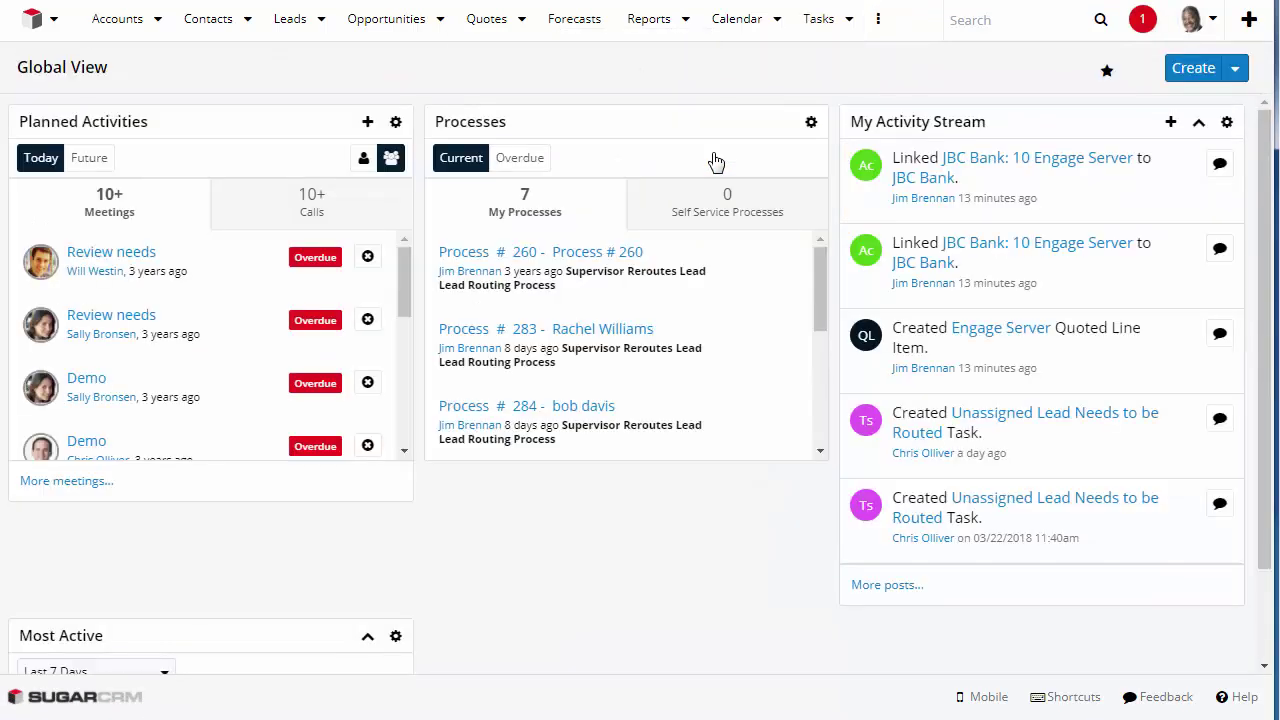
click(53, 20)
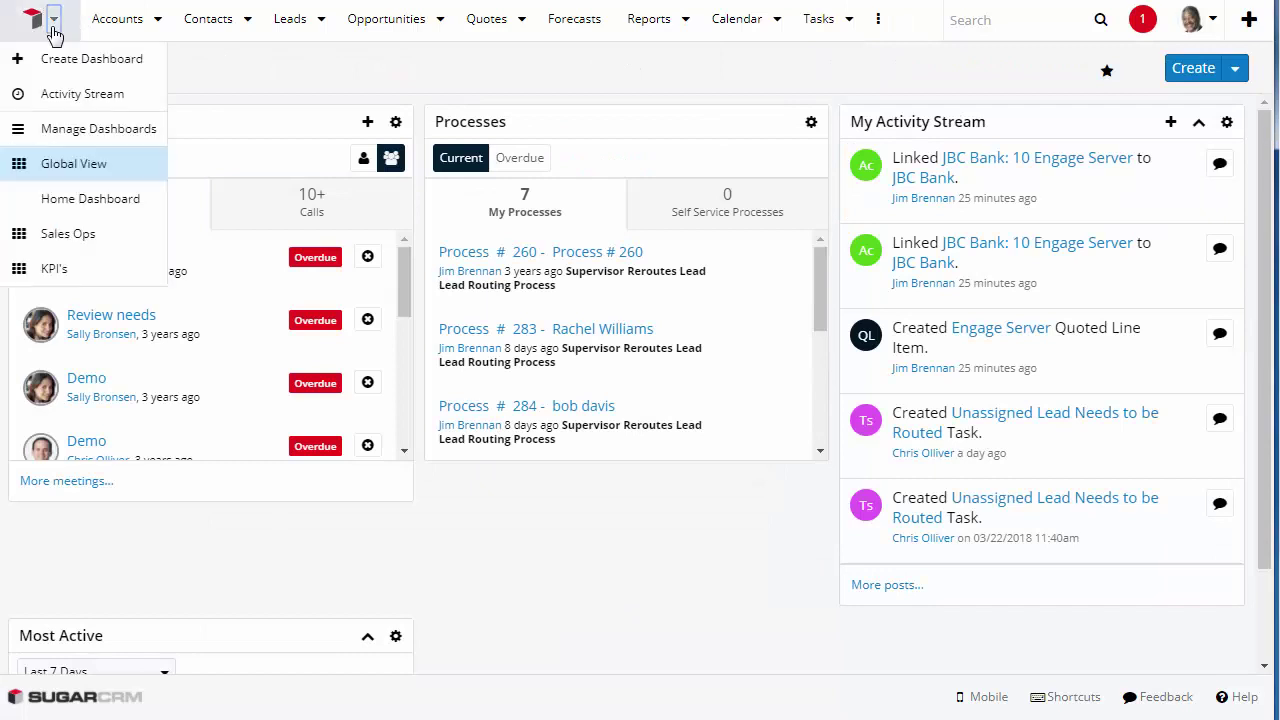
click(60, 56)
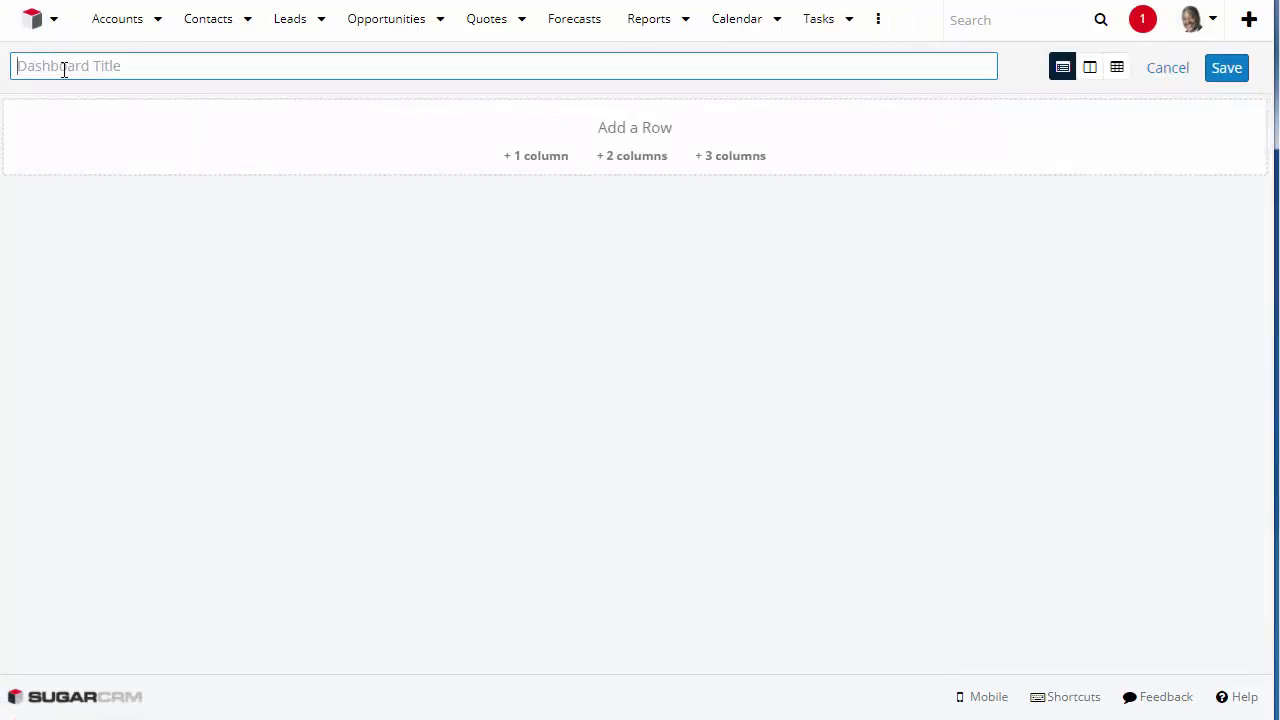
text(MY Processes)
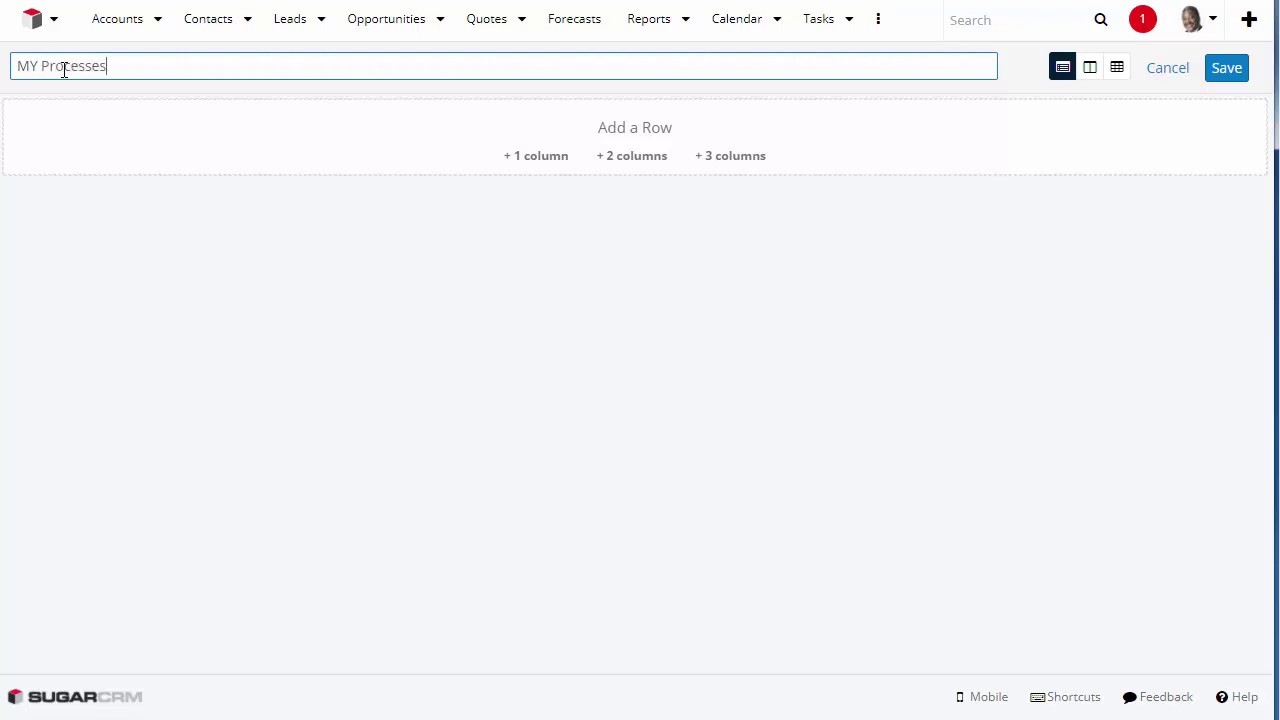
- Add a two-column row with a Processes dashlet in the left column and save the dashboard
click(630, 156)
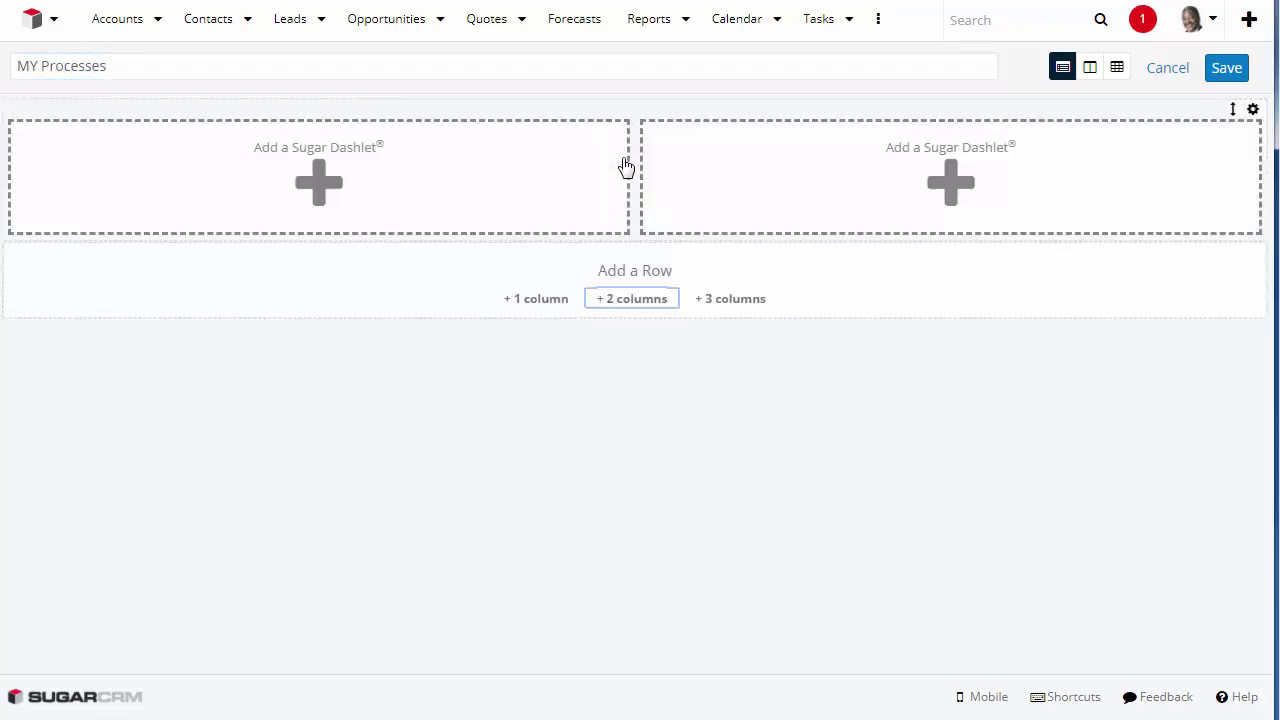
click(318, 183)
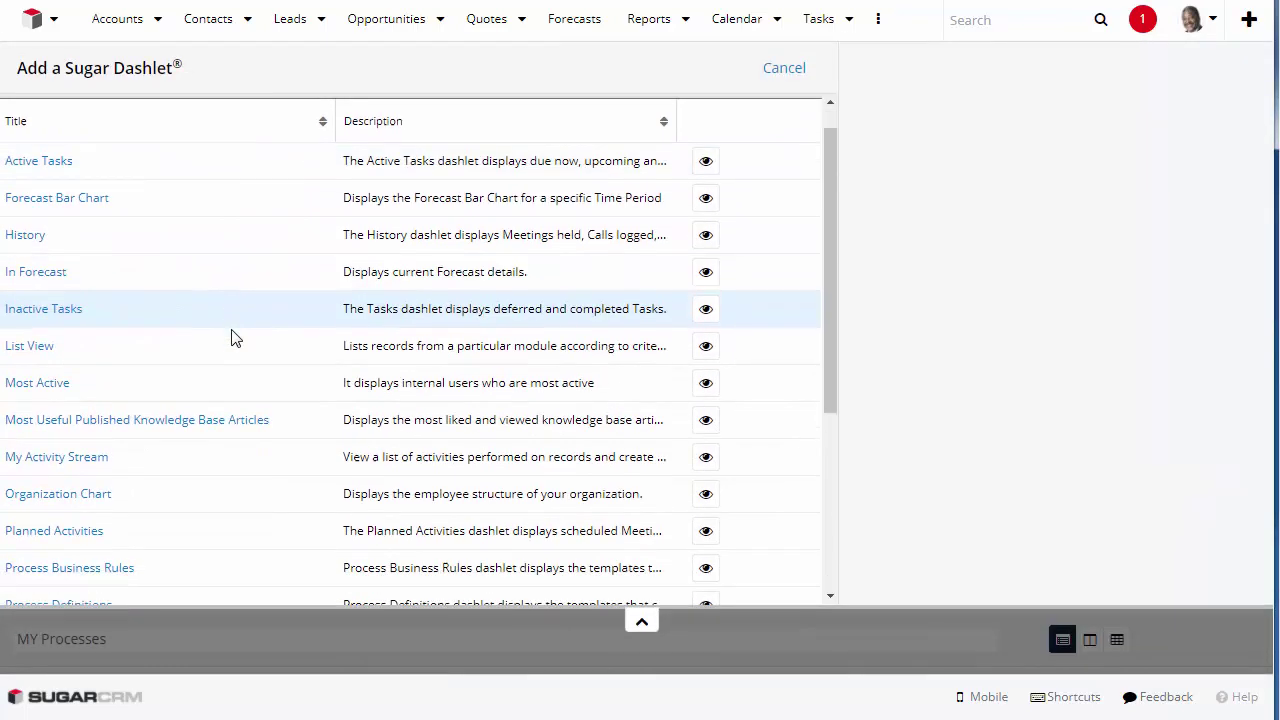
scroll(232, 336, down, 3)
click(18, 416)
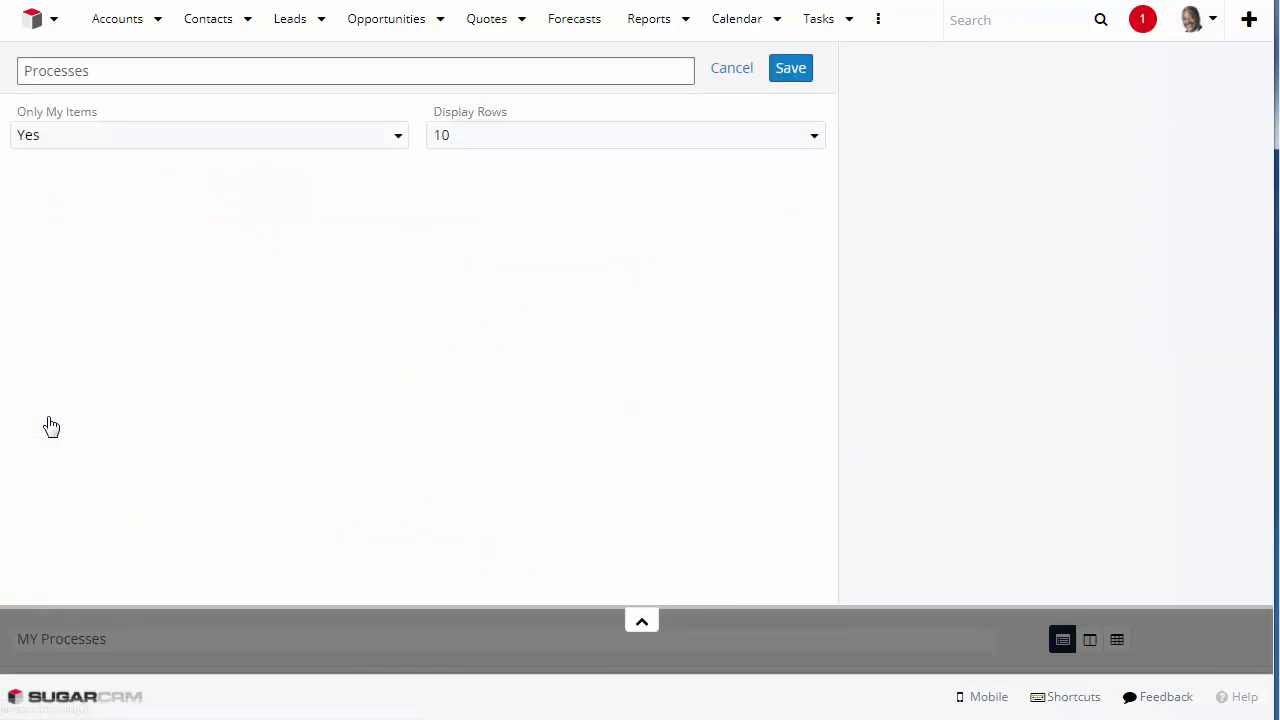
click(790, 72)
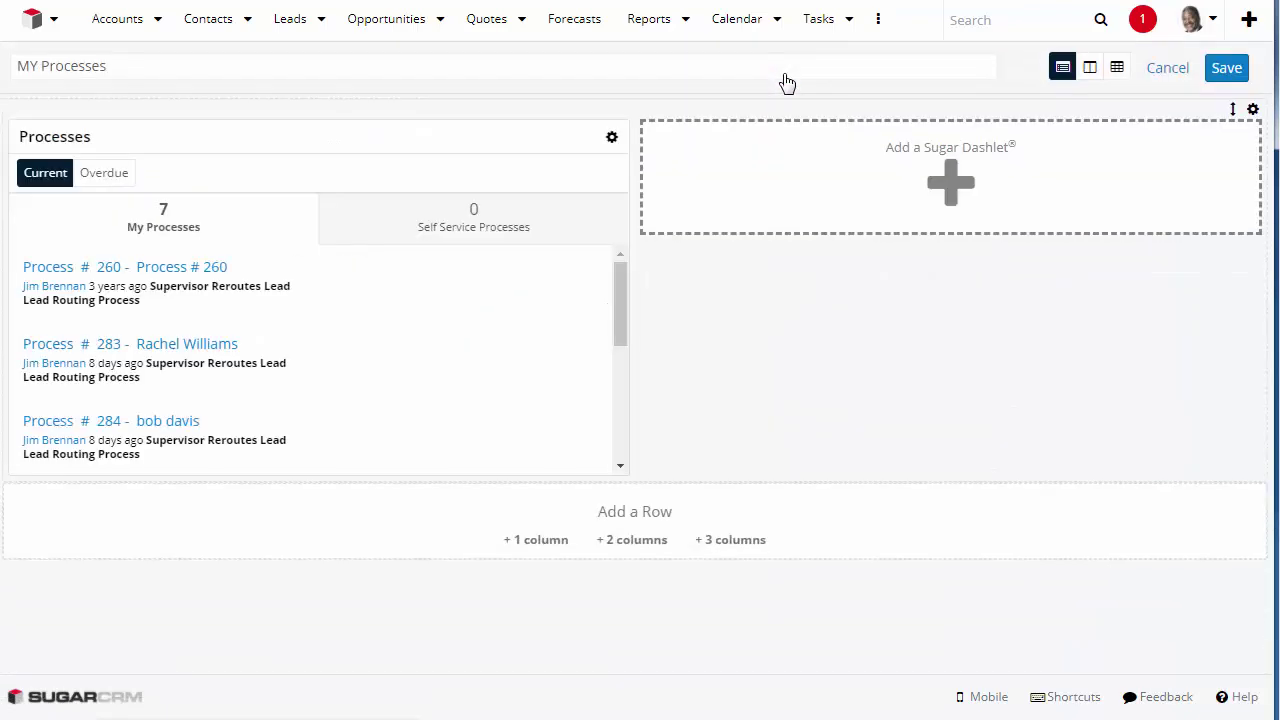
click(1226, 70)
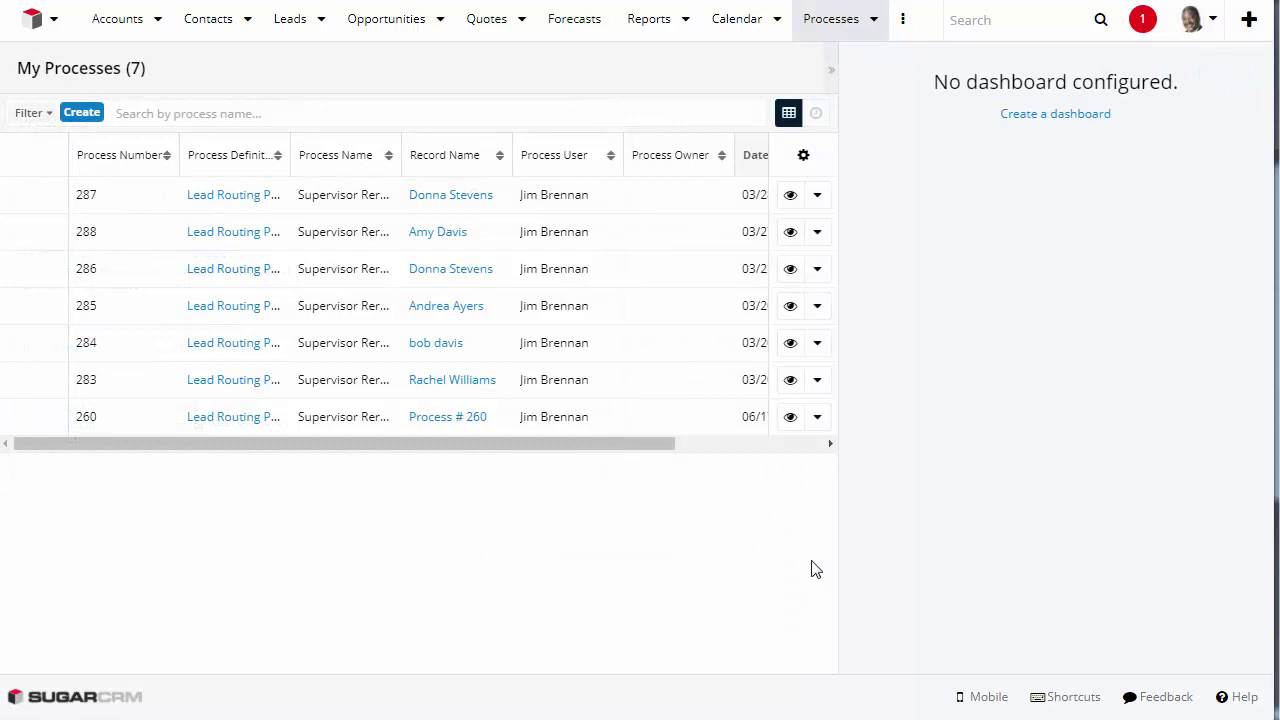
click(818, 195)
click(719, 245)
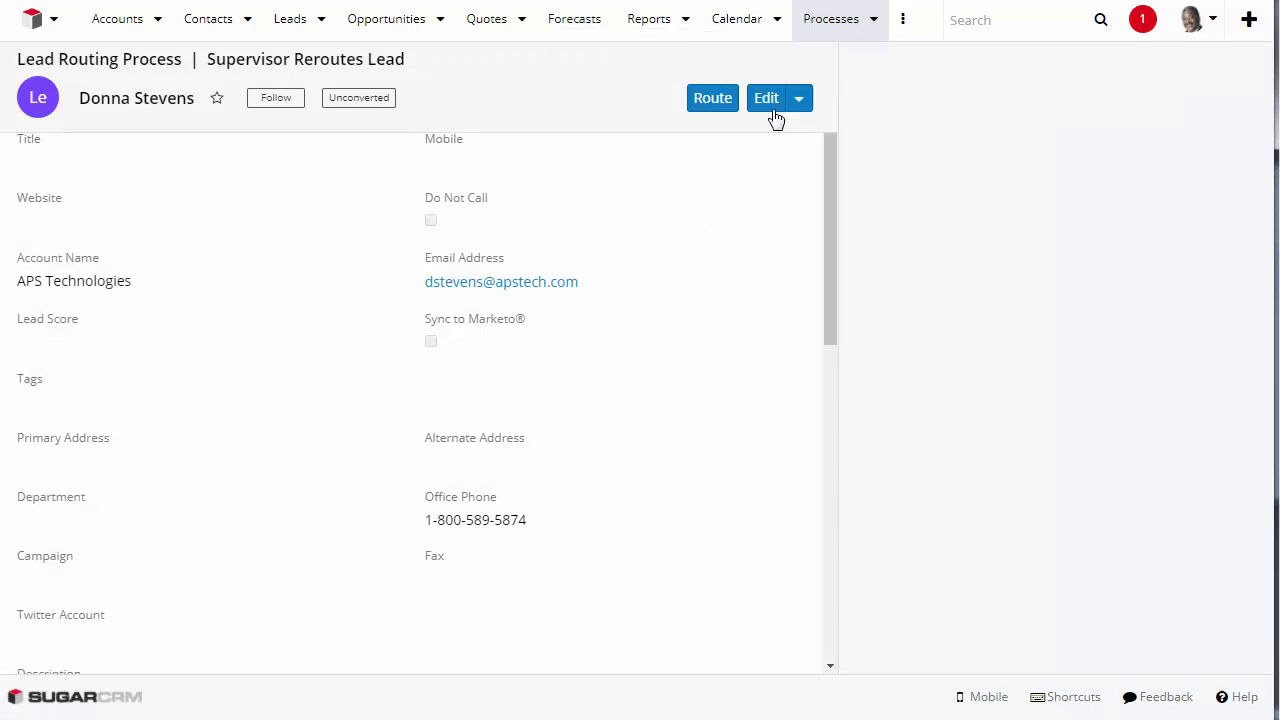
click(768, 104)
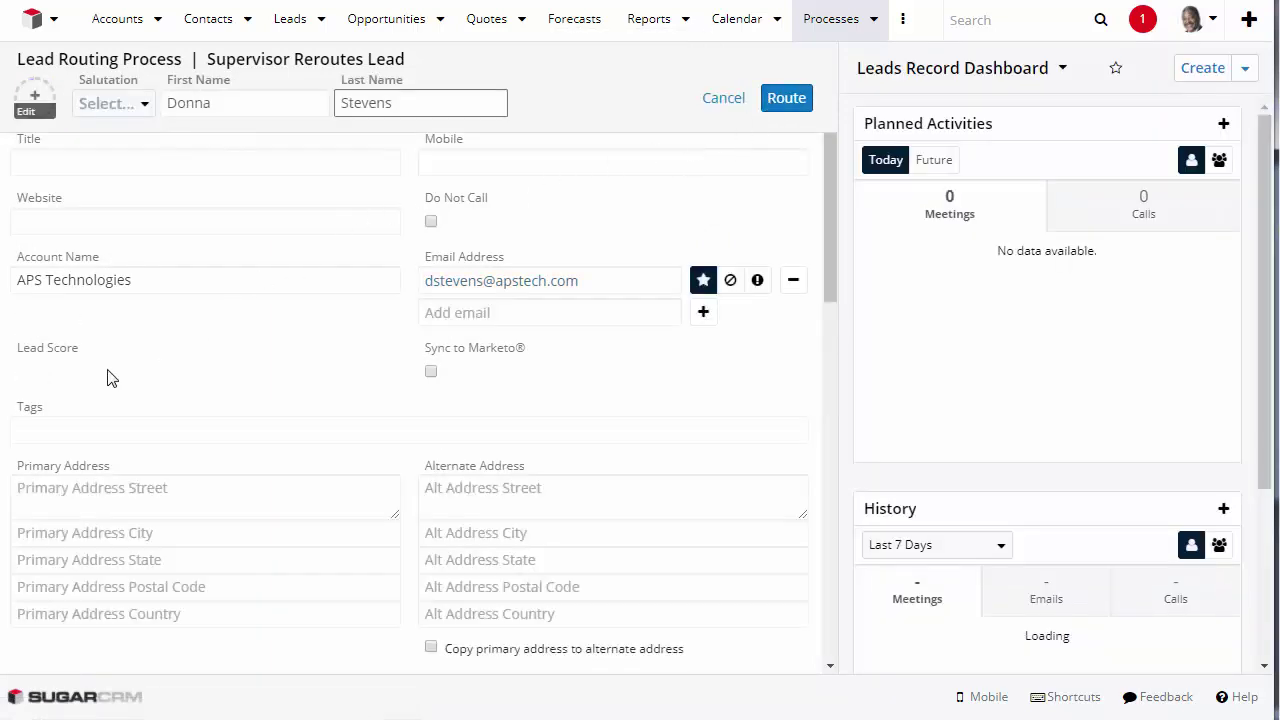
click(98, 220)
text(www.)
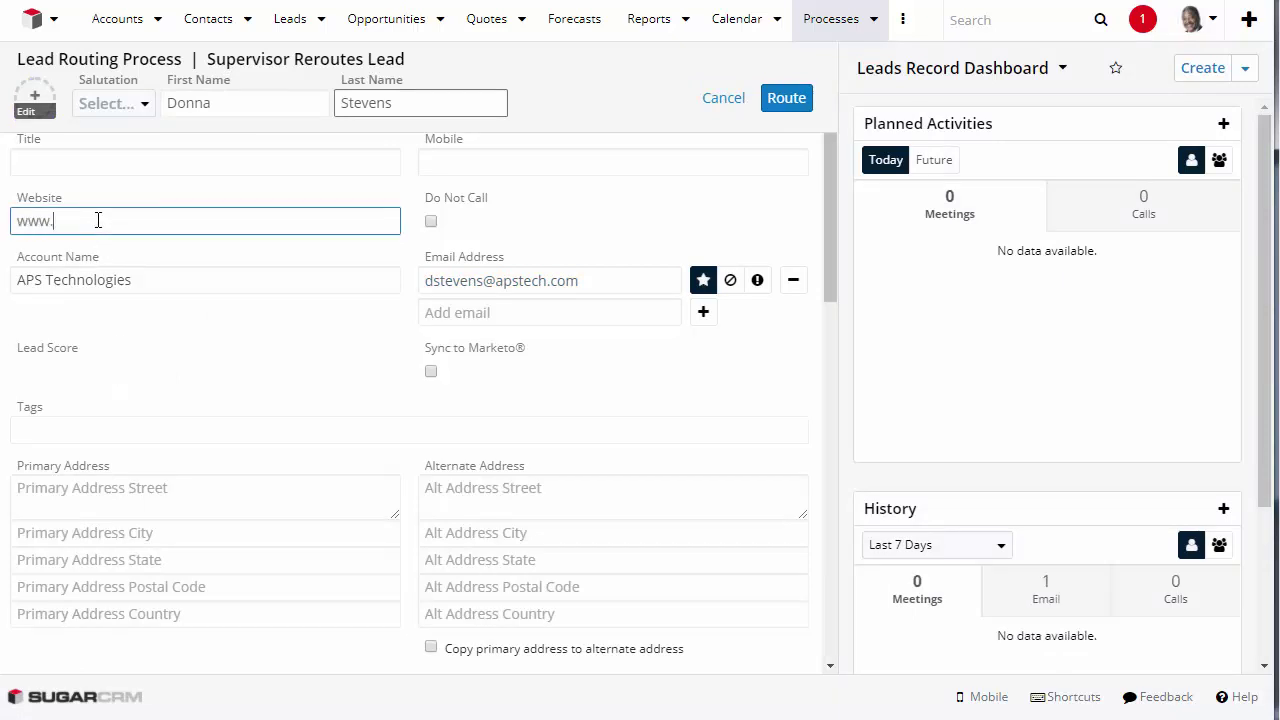
text(apstech.com)
- Add a new 'technology' tag to the lead and send it for routing
click(43, 428)
text(t)
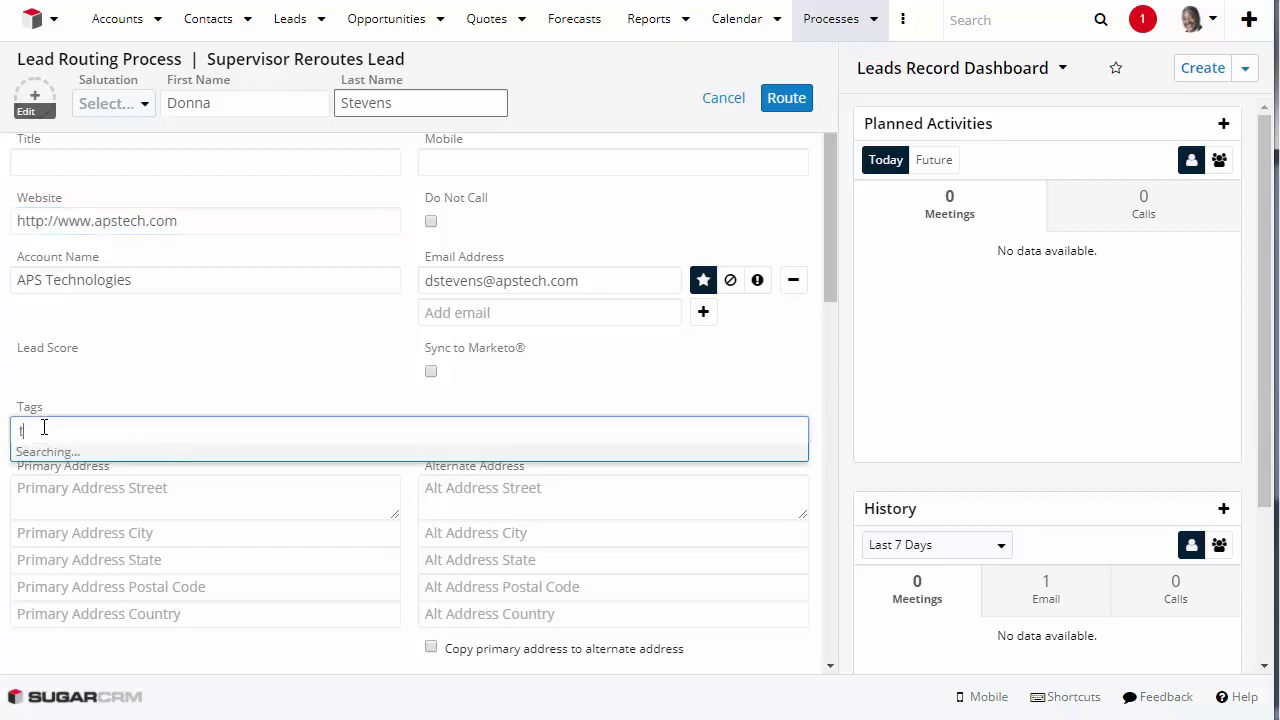
text(echnology)
click(50, 458)
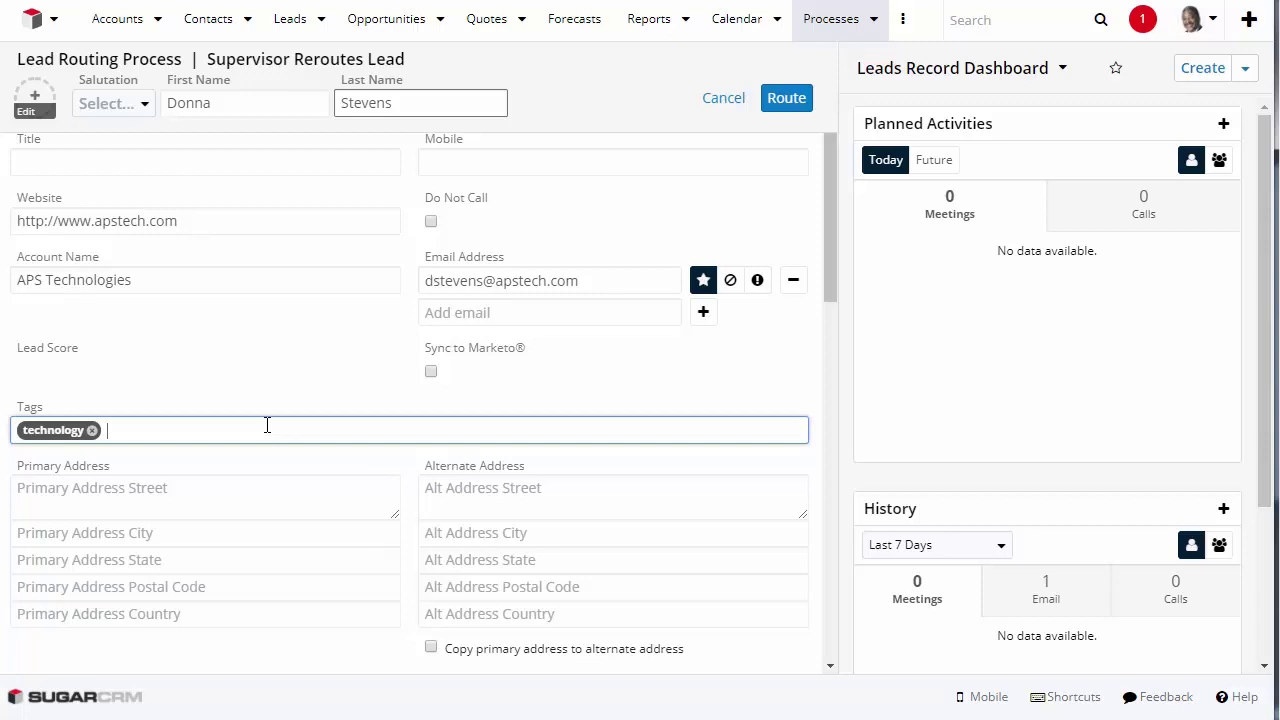
click(798, 104)
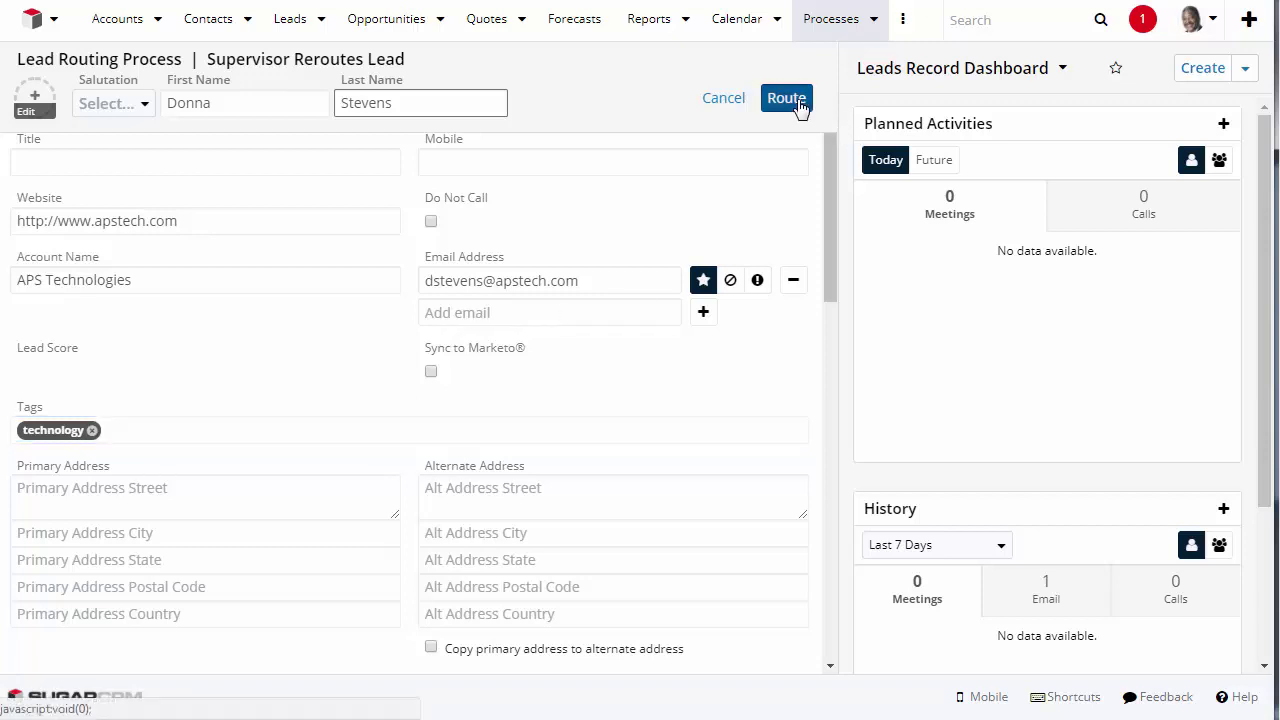
- Confirm the routing and pick another user as the new process user via Select New Process User
click(755, 160)
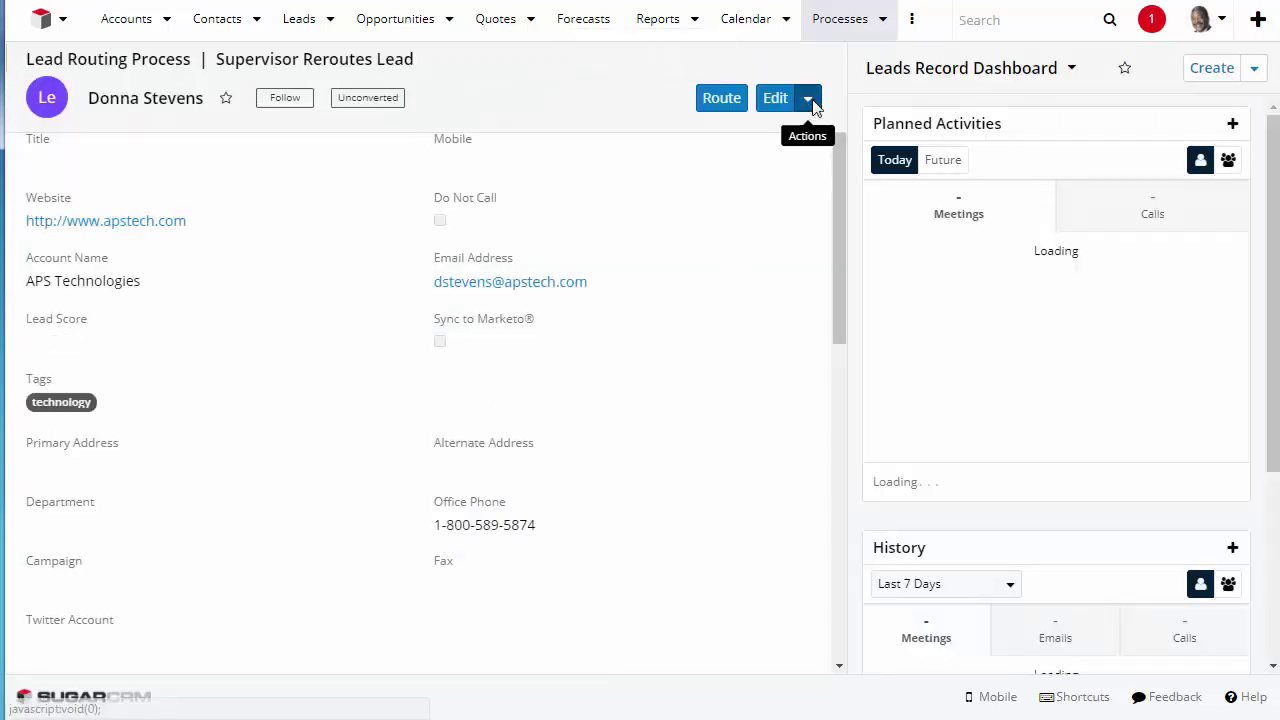
click(813, 105)
click(769, 250)
click(613, 268)
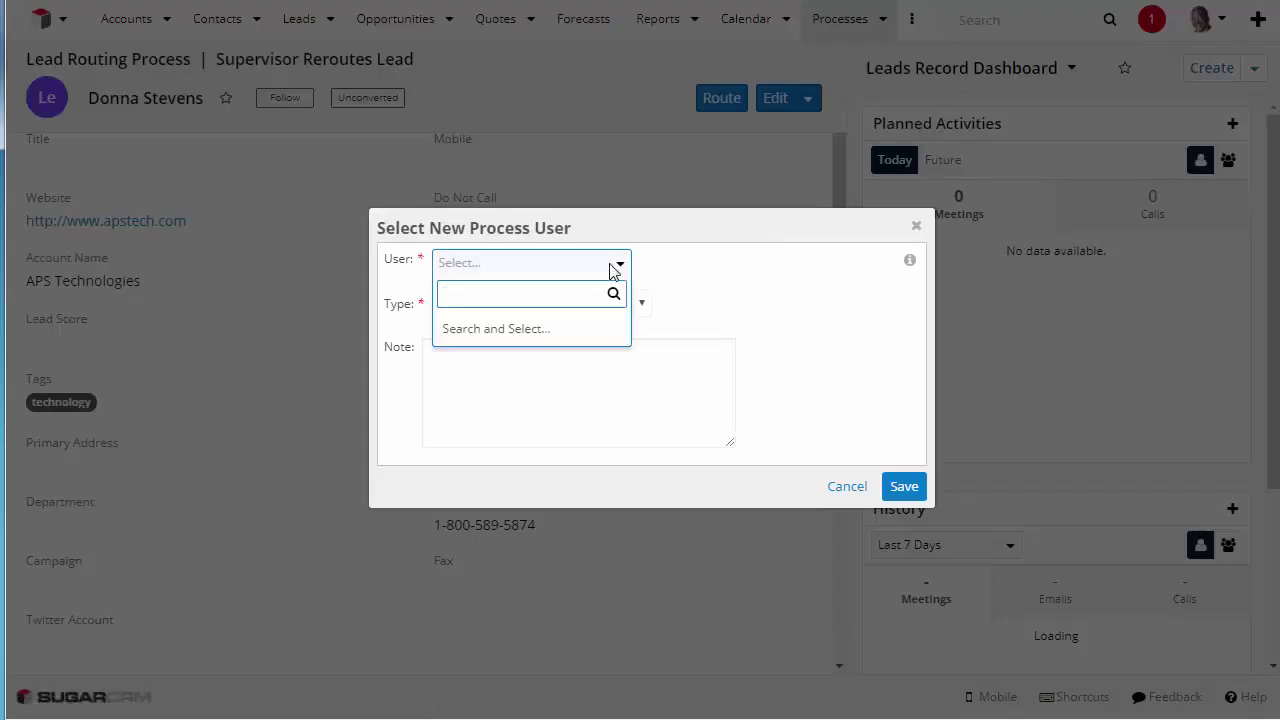
text(chris)
click(514, 330)
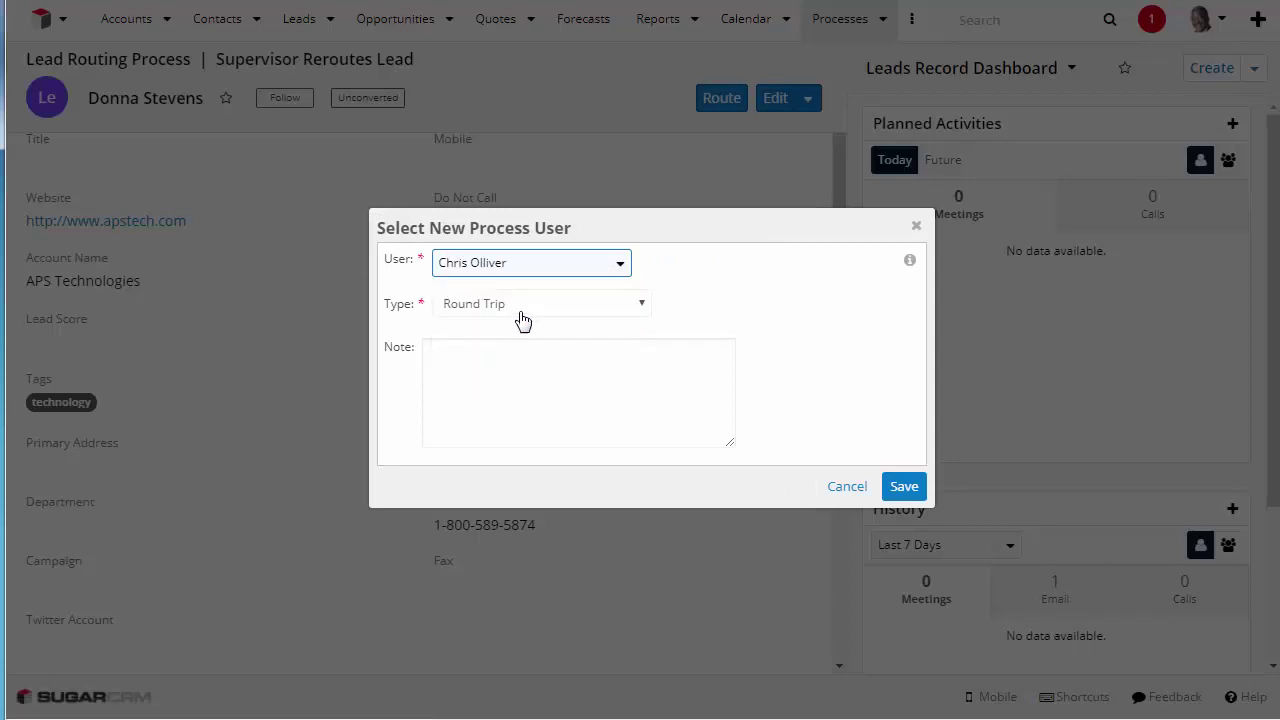
- Make the reassignment One Way with the note 'Please review this Lead. I'm leaving on vacation in an hour. Thanks.' and save
click(521, 314)
click(500, 349)
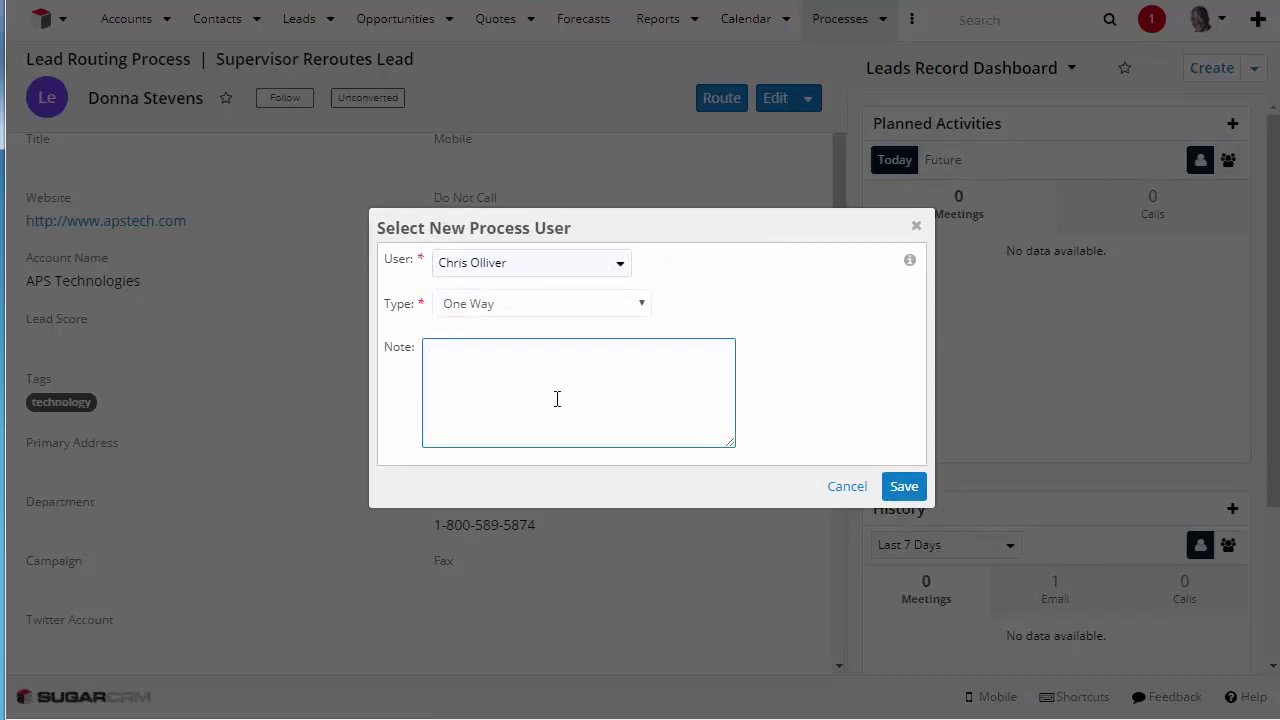
text(Please review this Lead. I'm leaving on vacation)
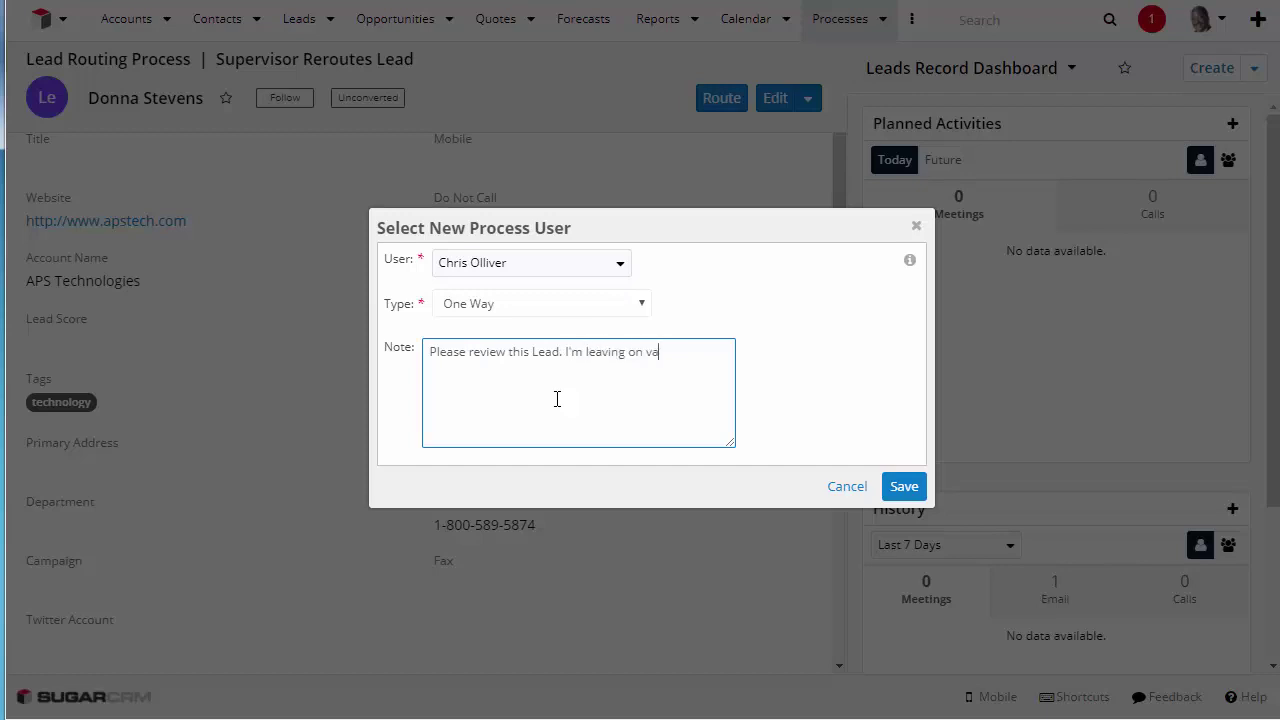
text( in an hour. Thanks.)
click(903, 488)
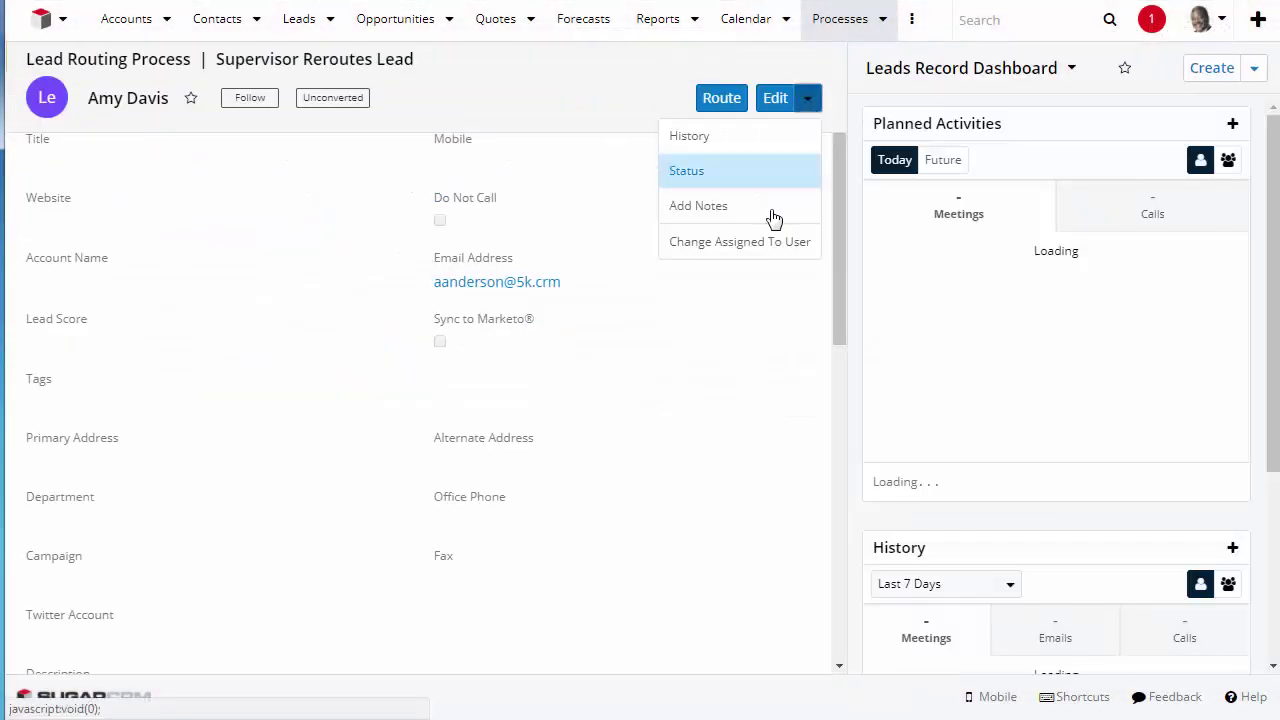
- Reassign process 288's lead to another user with the note 'thanks for handling this new lead' and save
click(751, 243)
click(600, 289)
text(will)
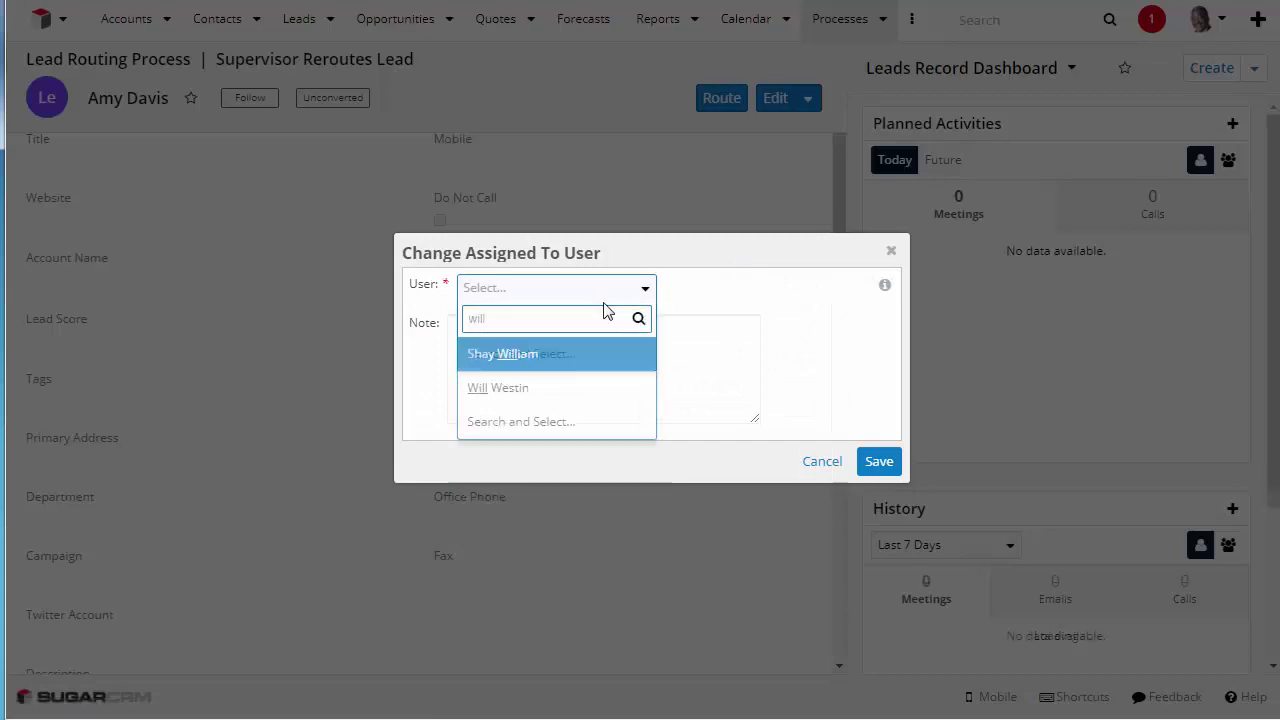
click(512, 396)
click(563, 378)
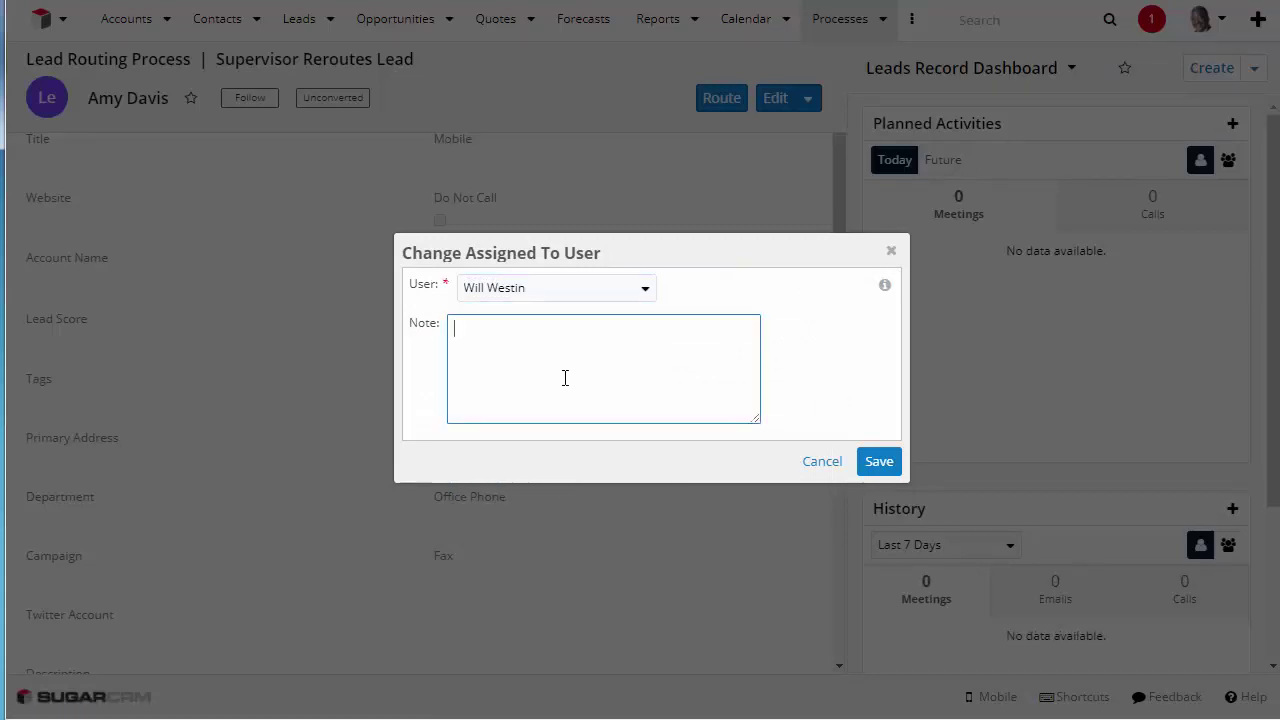
text(thanks for handling this new leas)
key(BackSpace)
text(d)
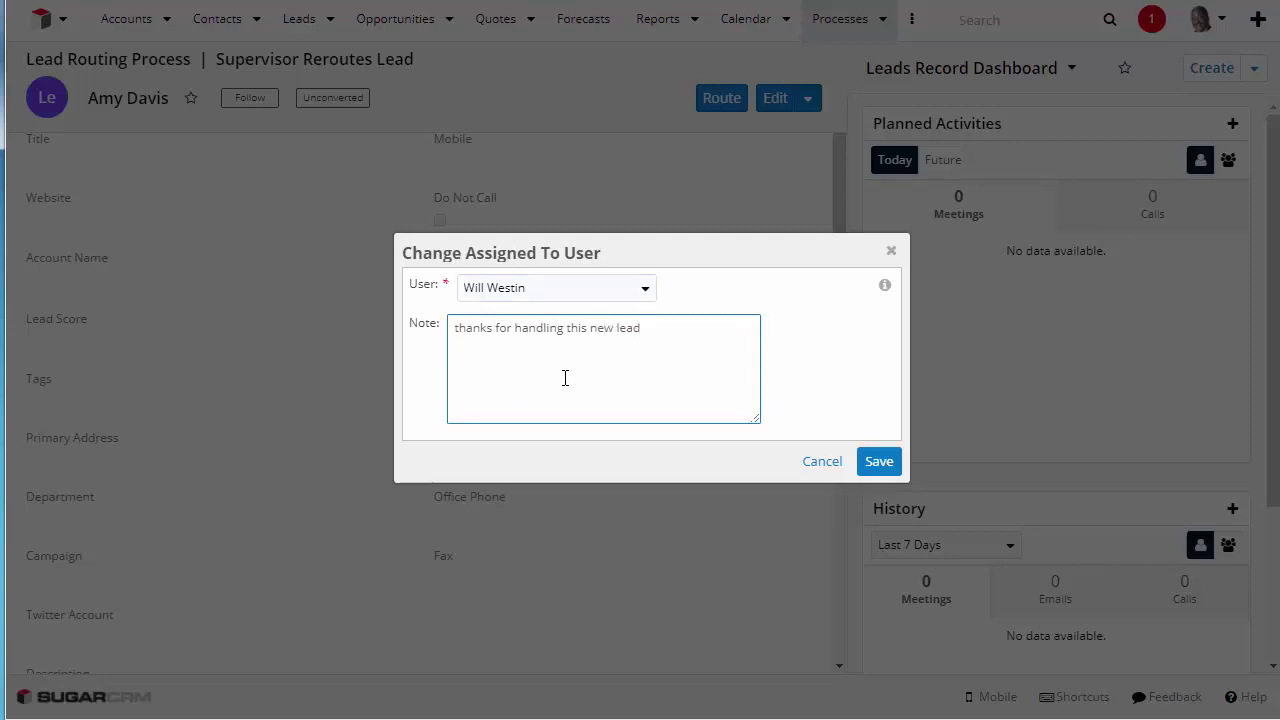
click(879, 461)
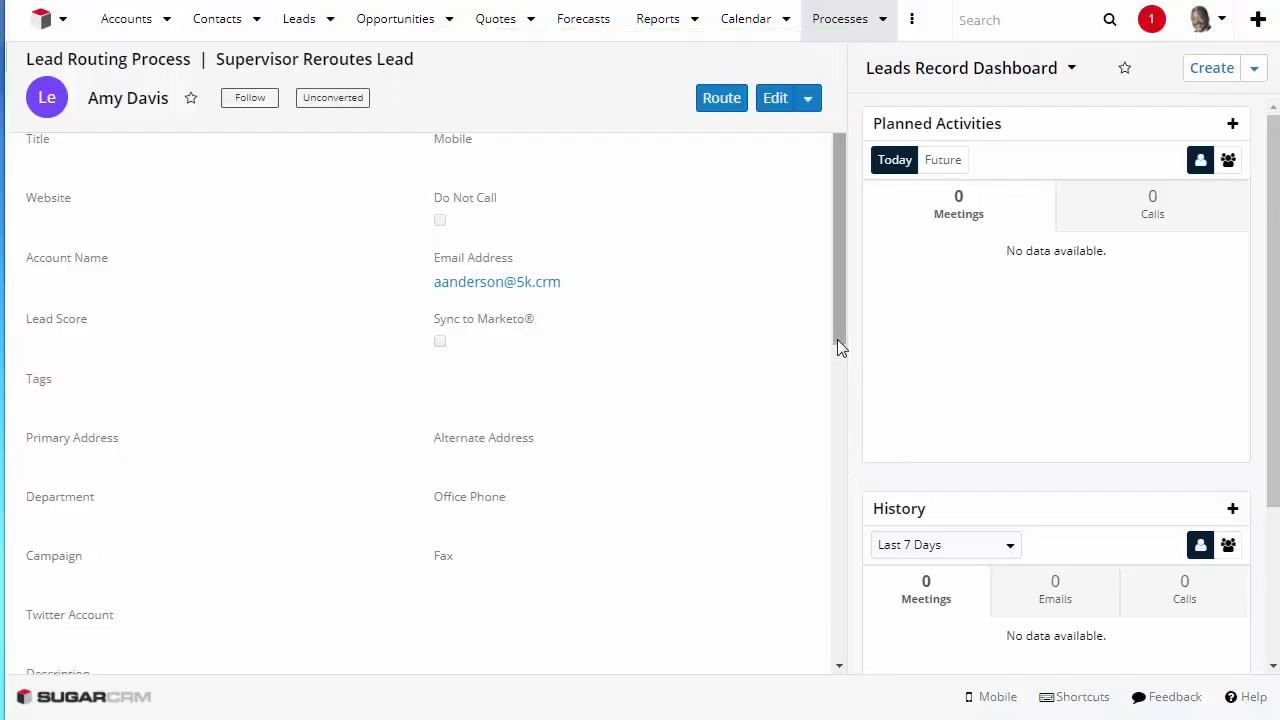
drag(837, 339, 833, 470)
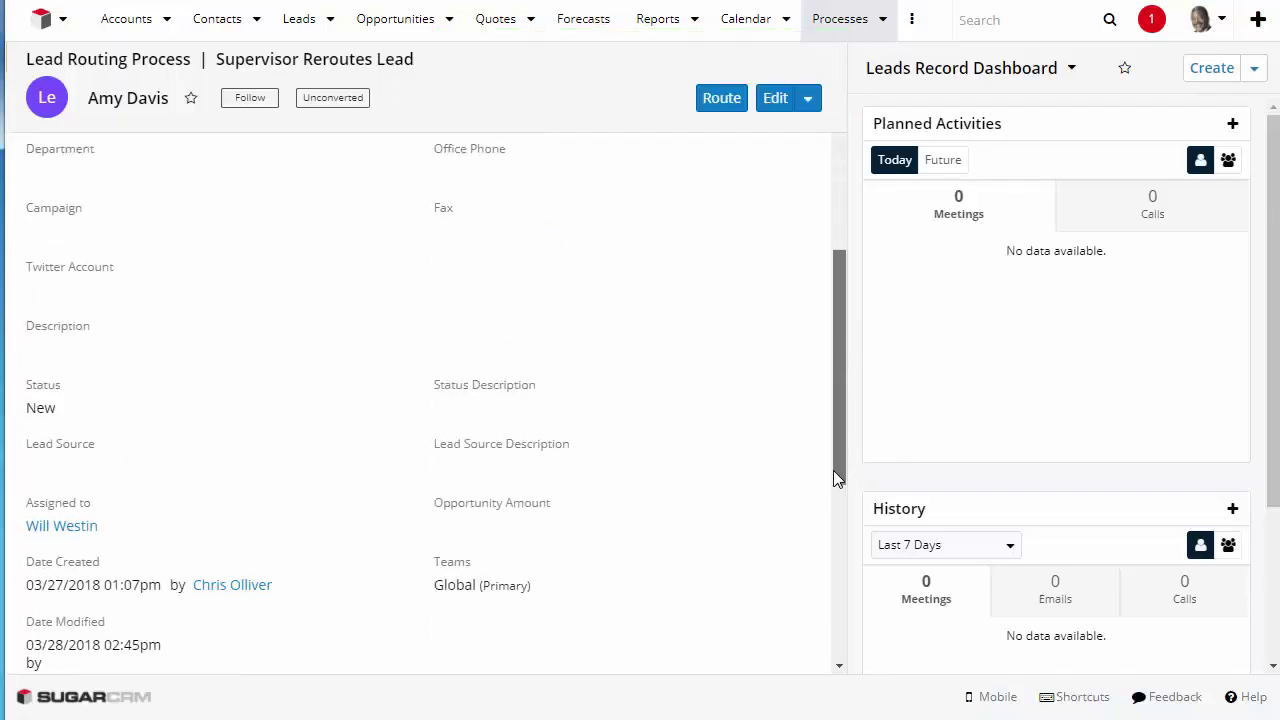